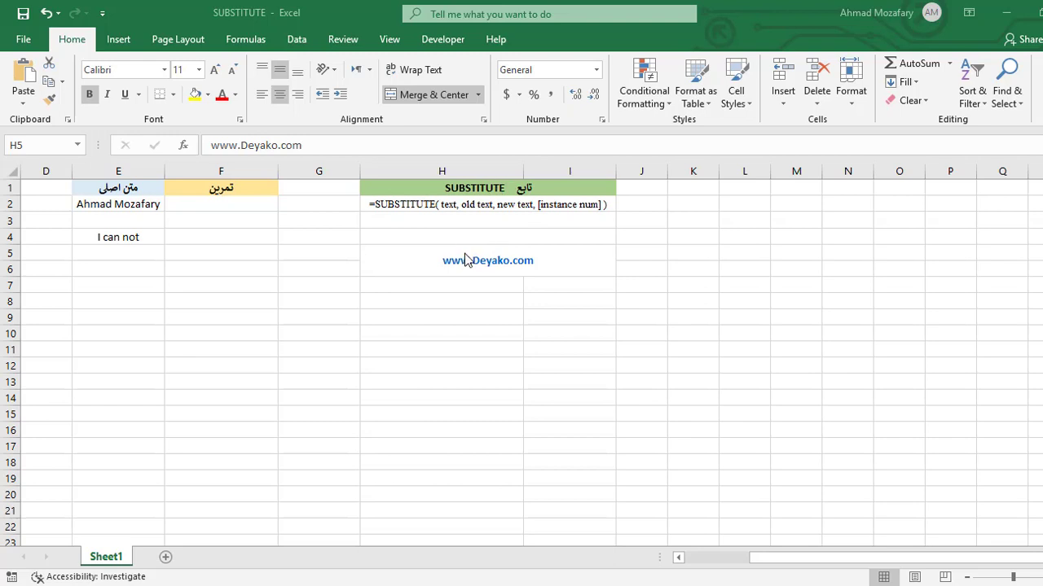
# Enter the formula =SUBSTITUTE(E2,"a","X") in cell F2 to replace every "a" in E2 with "X"
pyautogui.click(569, 317)
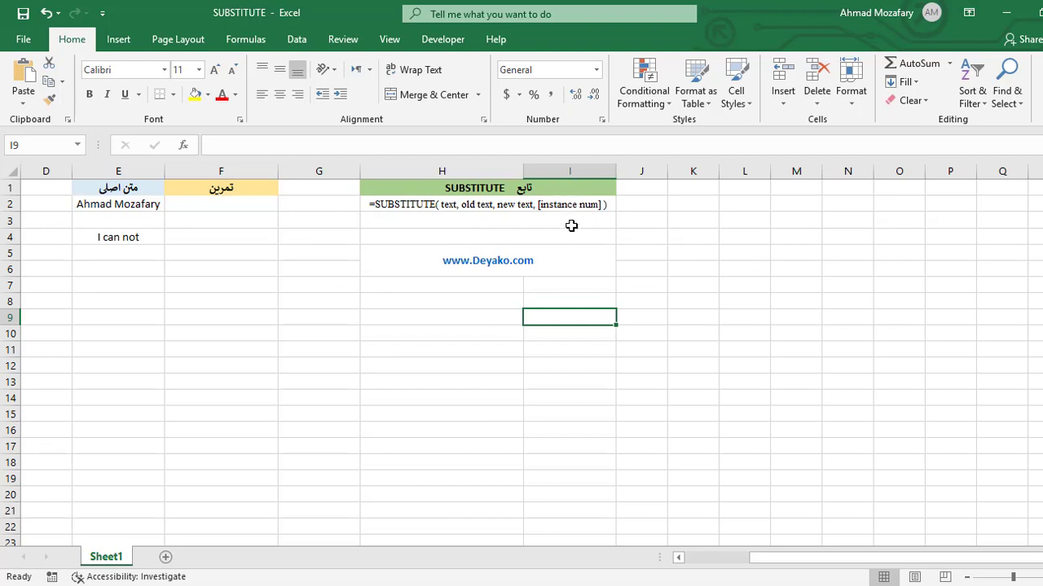
pyautogui.click(201, 207)
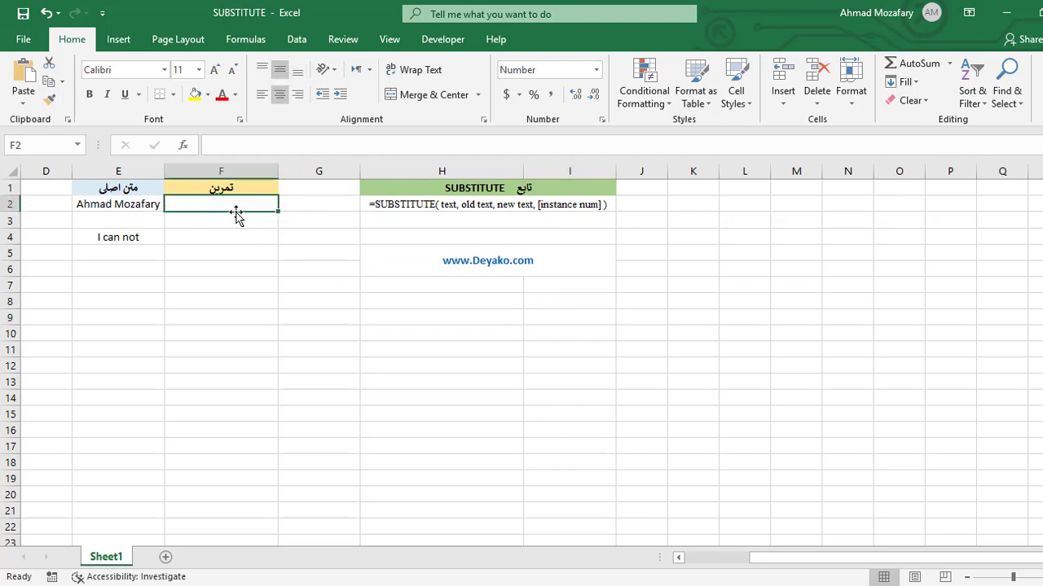
pyautogui.write('=SUBS')
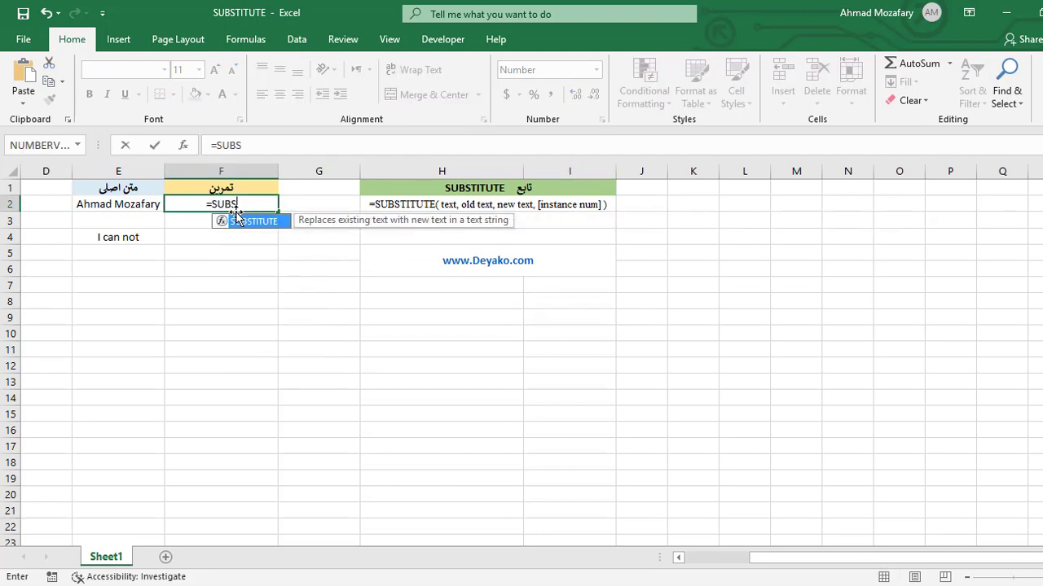
pyautogui.write('TITUTE(')
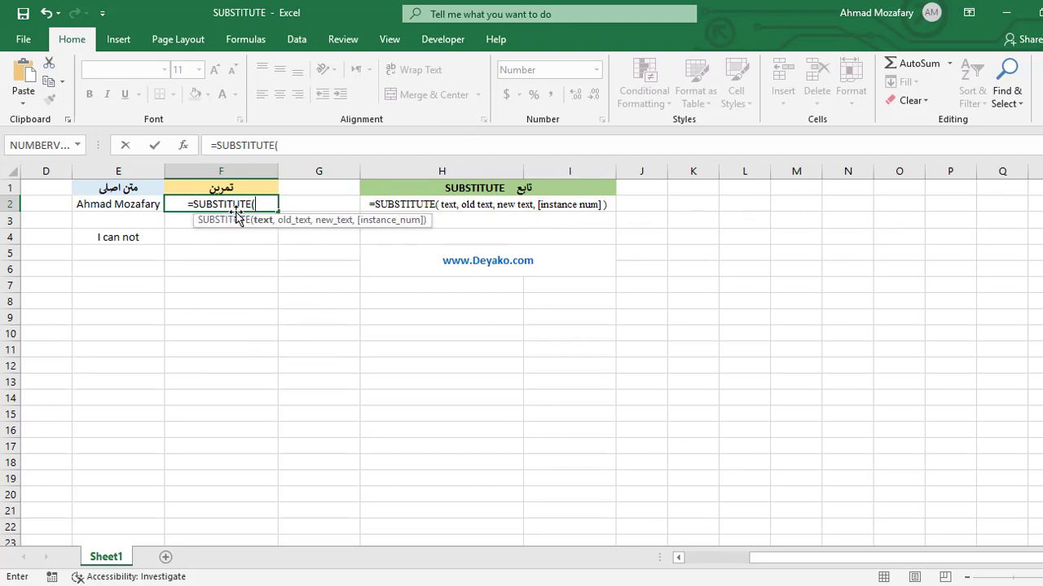
pyautogui.write('E2')
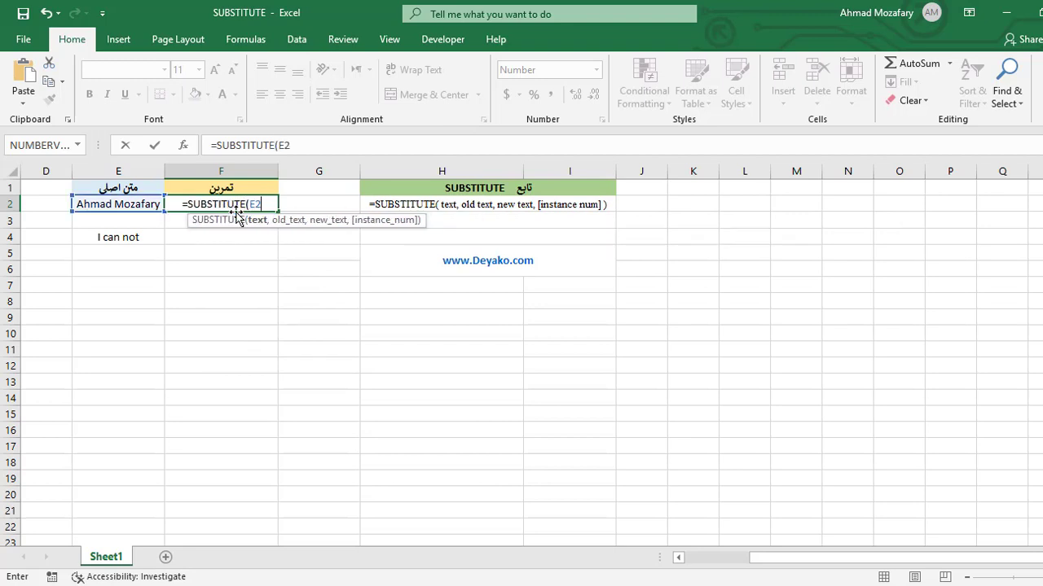
pyautogui.write(',')
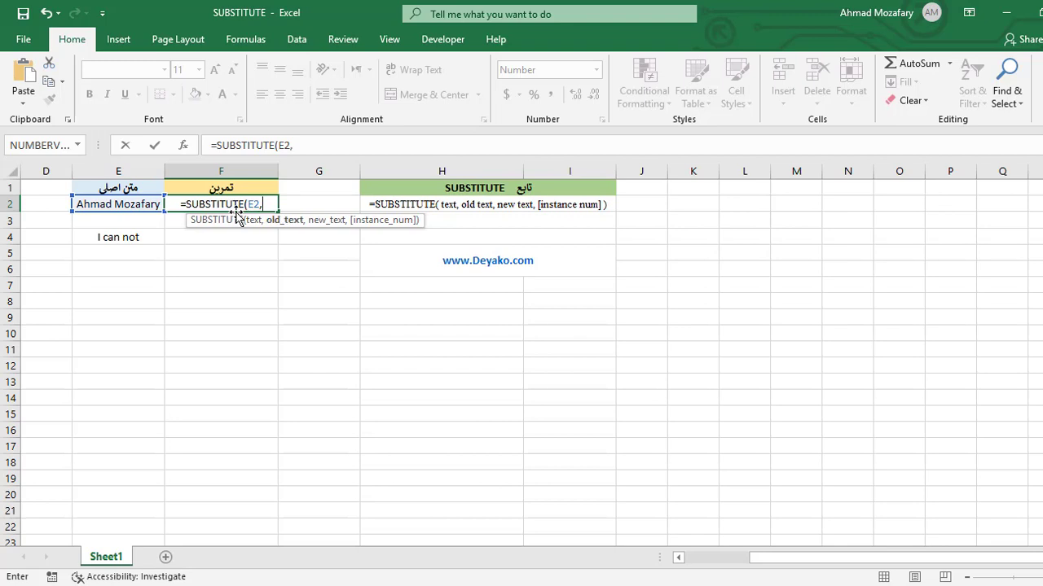
pyautogui.write('"')
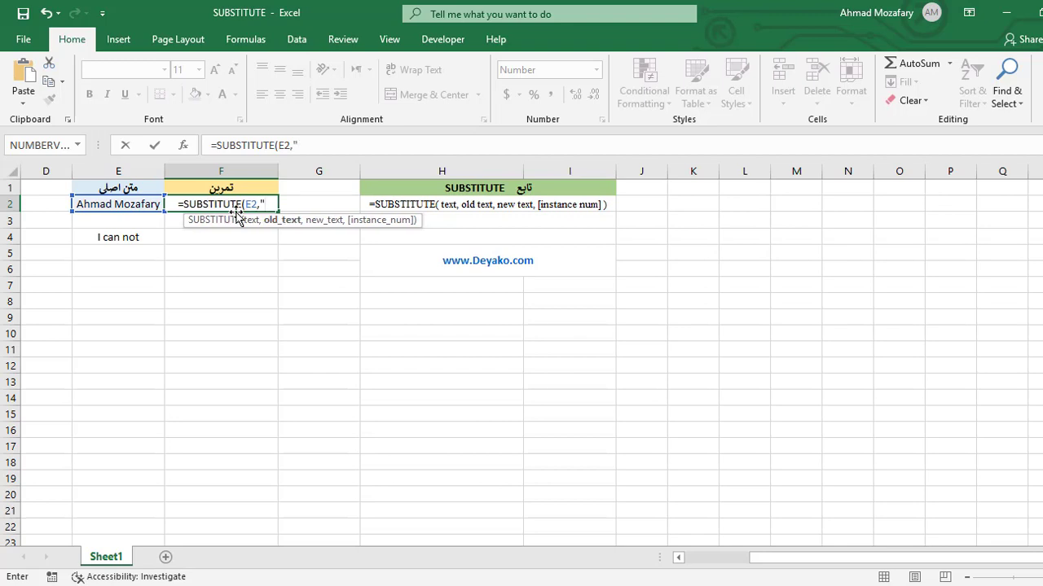
pyautogui.write('a')
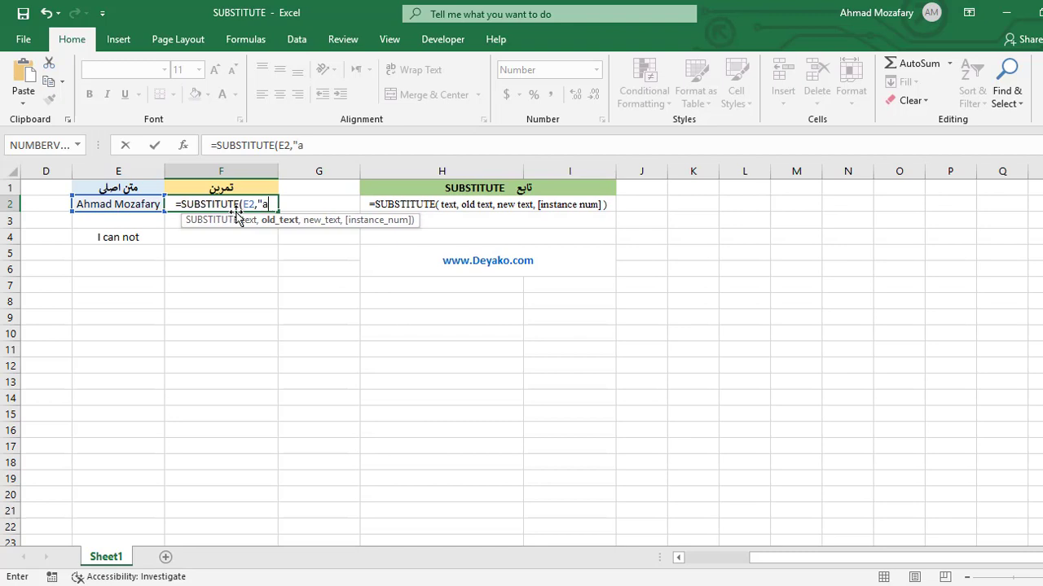
pyautogui.write('",')
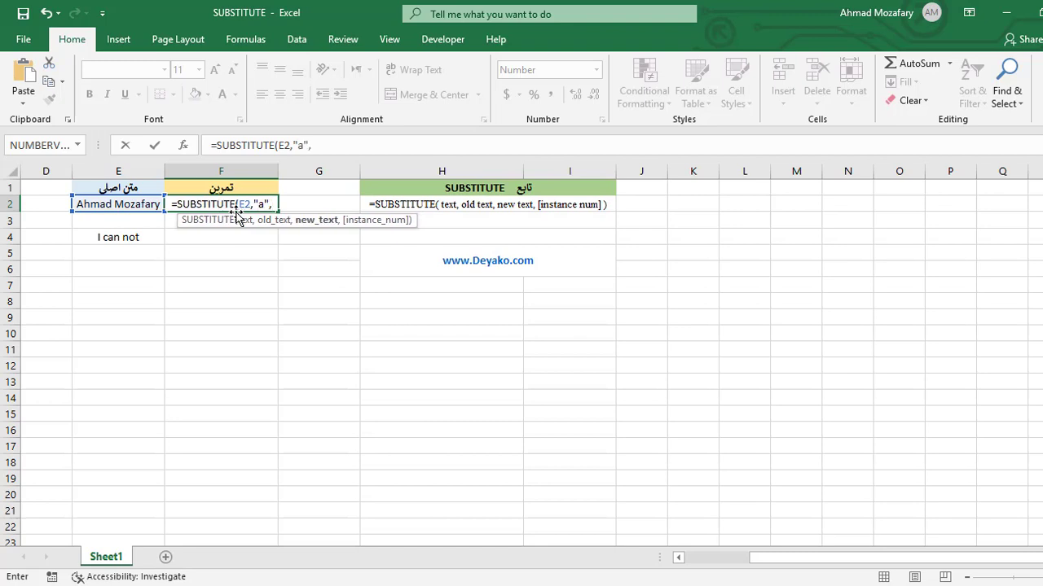
pyautogui.write('"X')
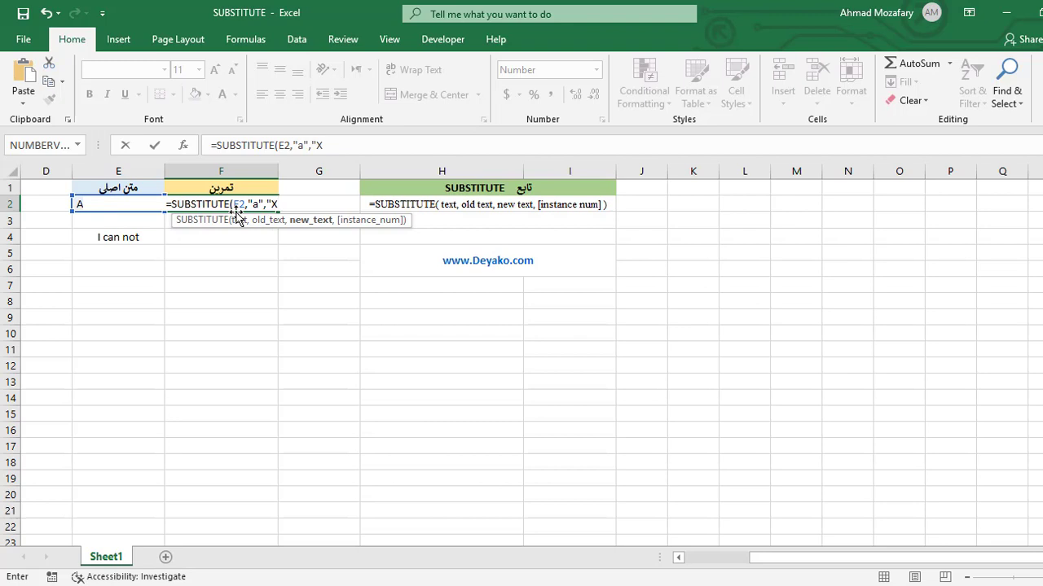
pyautogui.write('"')
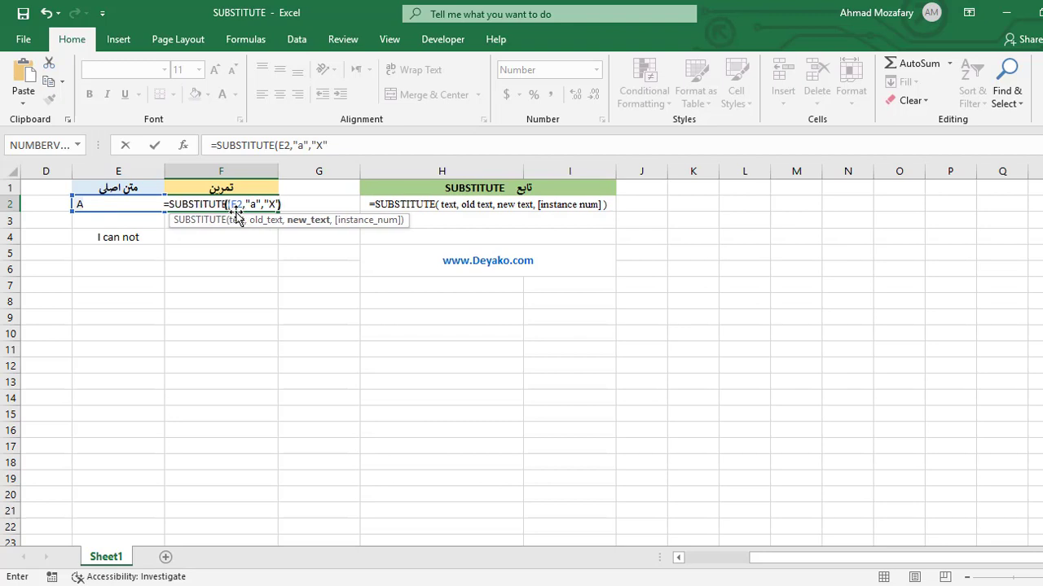
pyautogui.write(')')
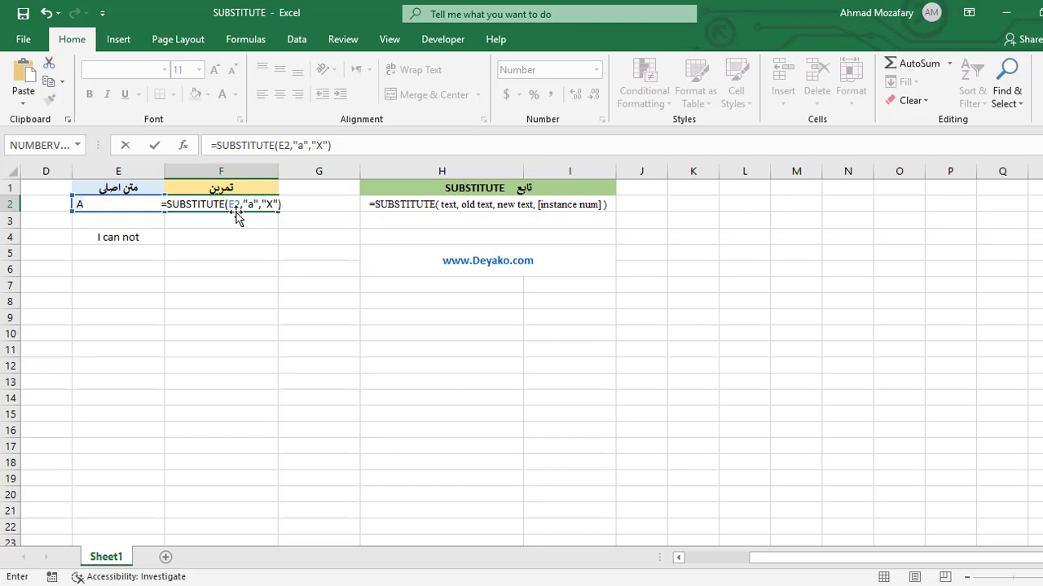
pyautogui.press('Return')
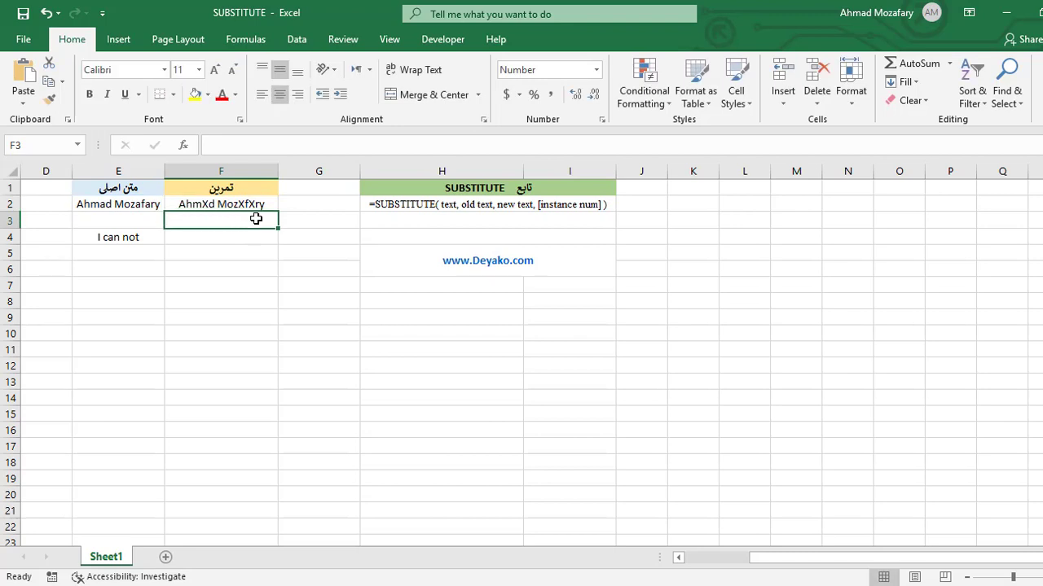
pyautogui.click(254, 205)
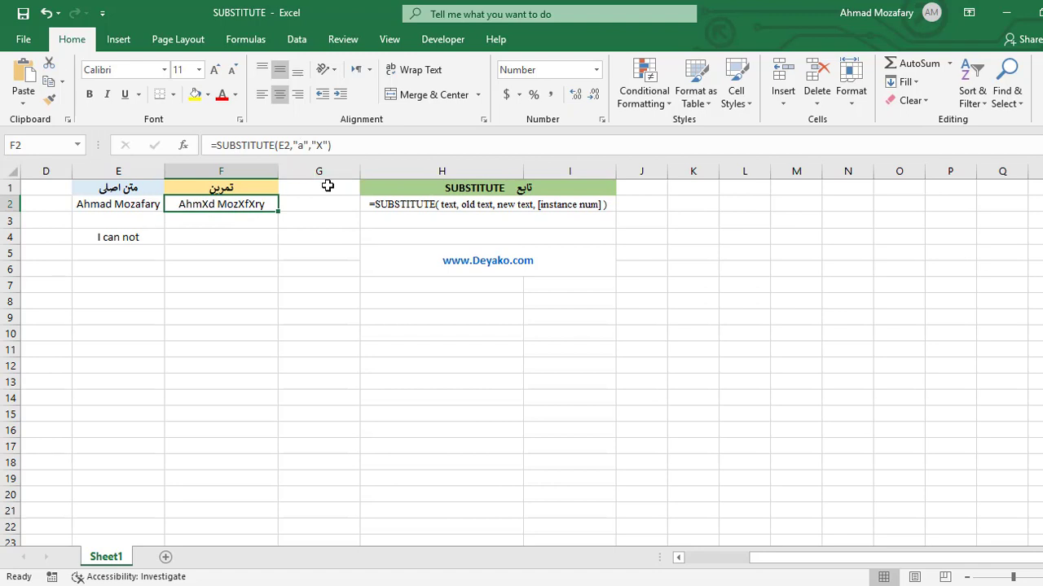
# Enter =SUBSTITUTE(E2,"a","X",1) in cell F3 to replace only the first "a" in E2
pyautogui.click(181, 222)
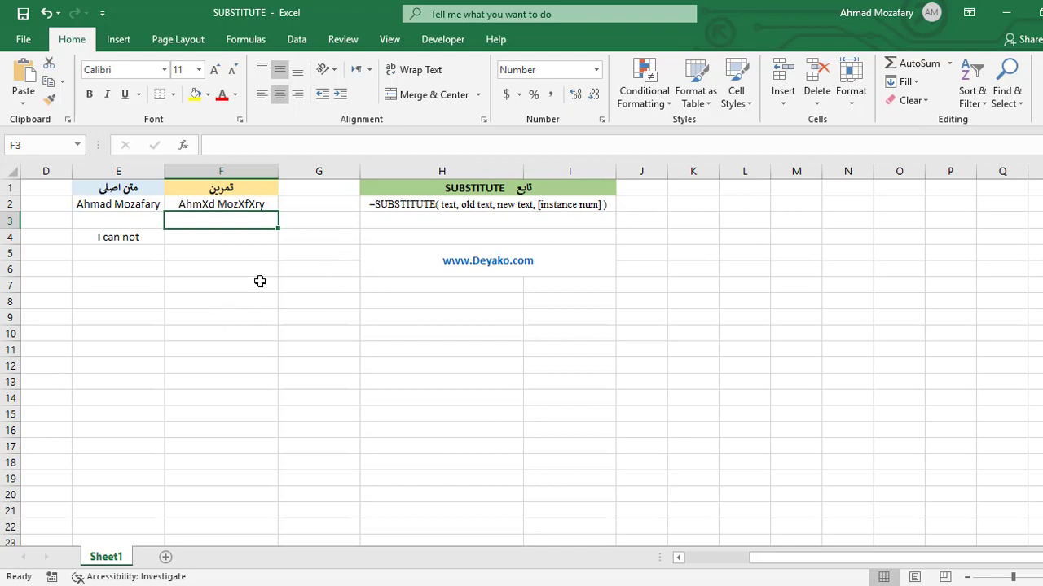
pyautogui.write('=SUBS')
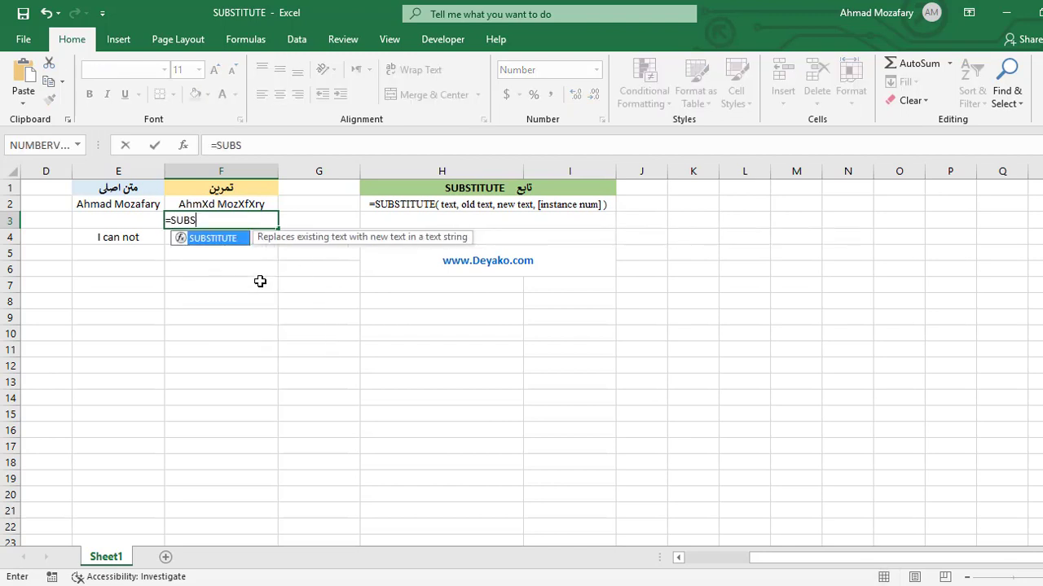
pyautogui.write('TITUTE(E2')
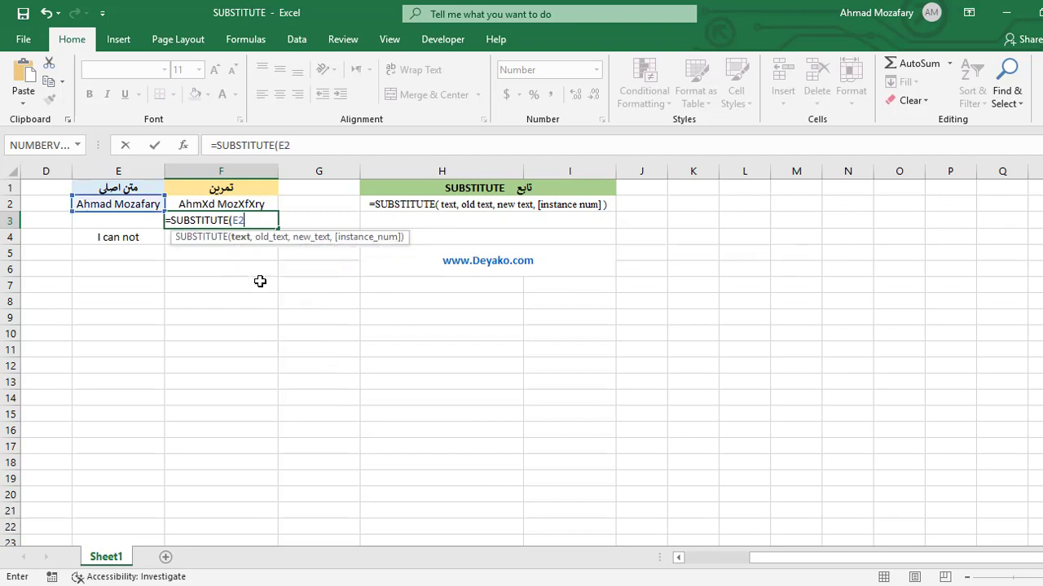
pyautogui.write(',"a",')
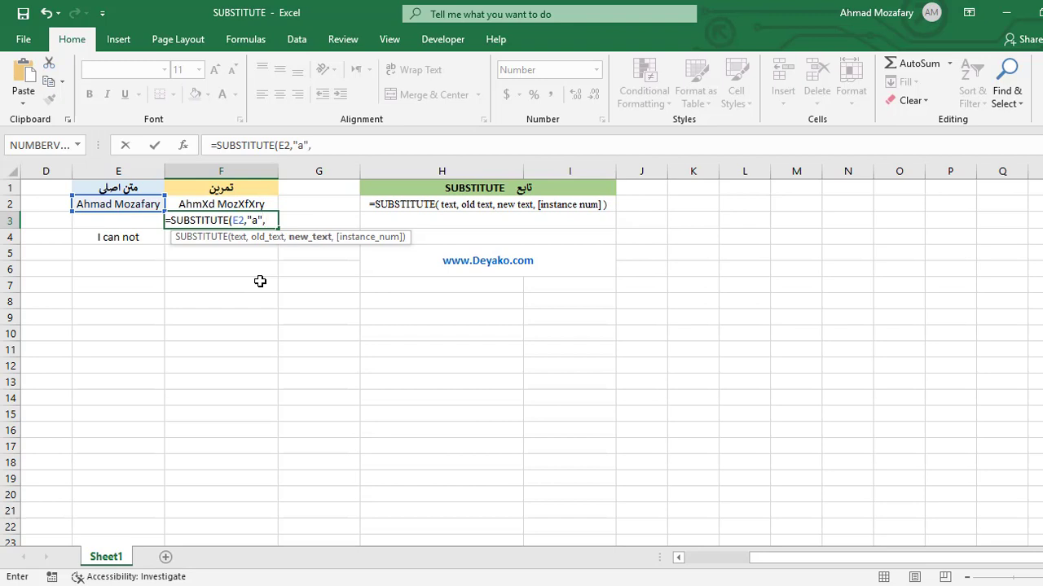
pyautogui.write('"')
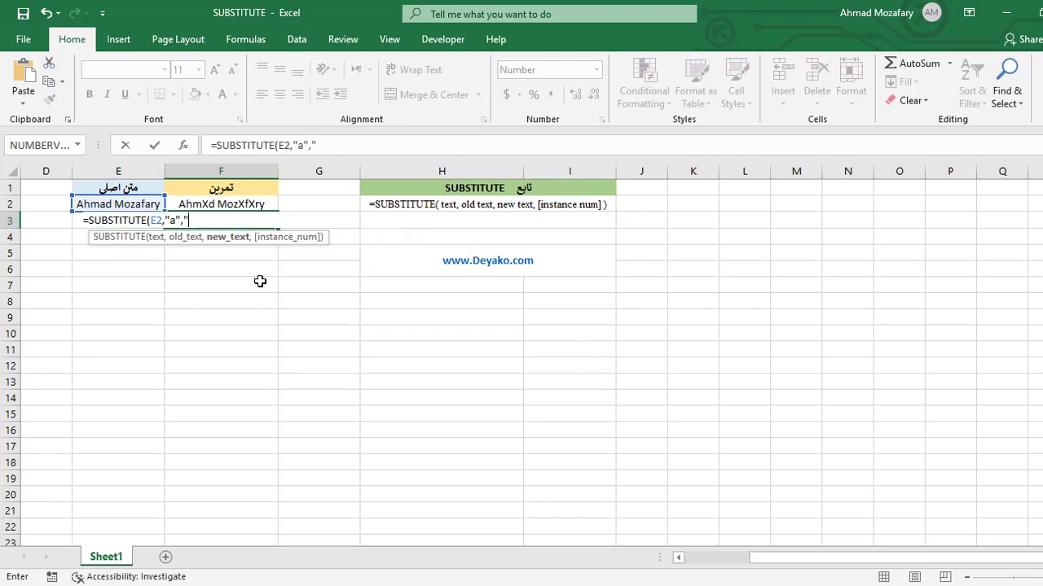
pyautogui.write('X",1)')
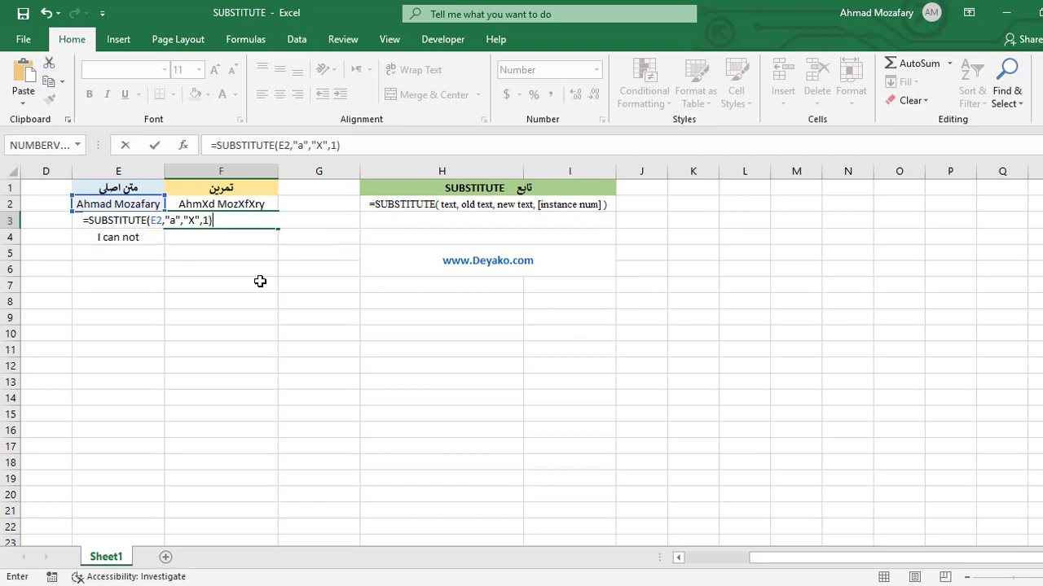
pyautogui.press('Return')
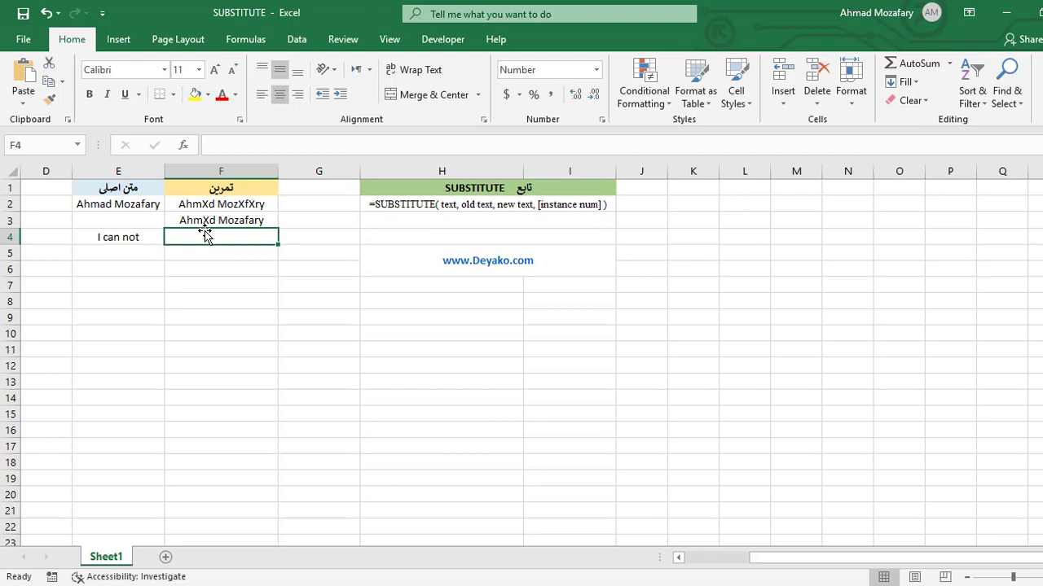
# Set the instance number in the F3 SUBSTITUTE formula to 2 to replace the second "a"
pyautogui.click(246, 220)
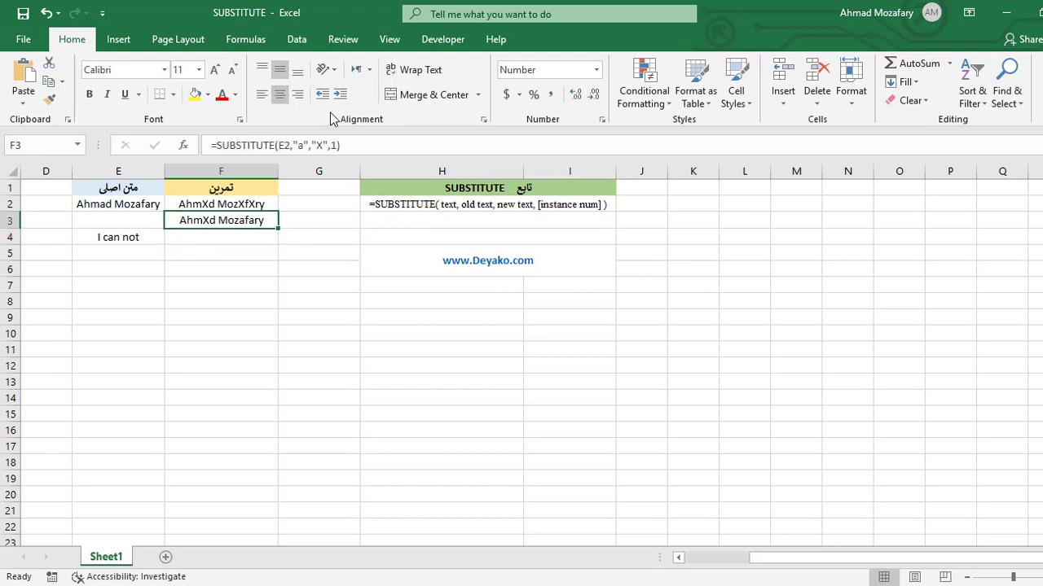
pyautogui.click(331, 147)
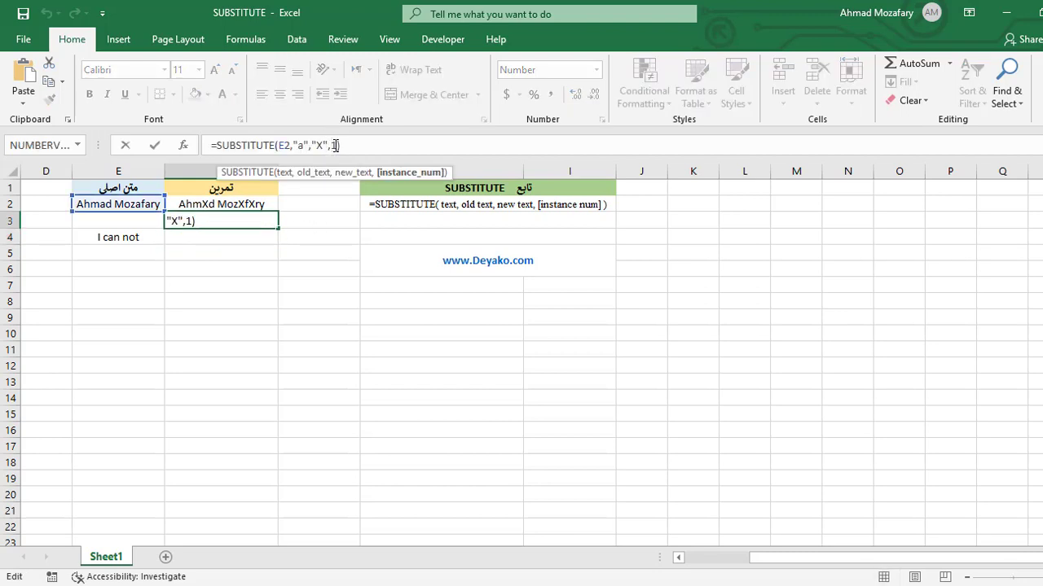
pyautogui.press('Delete')
pyautogui.write('2')
pyautogui.press('Return')
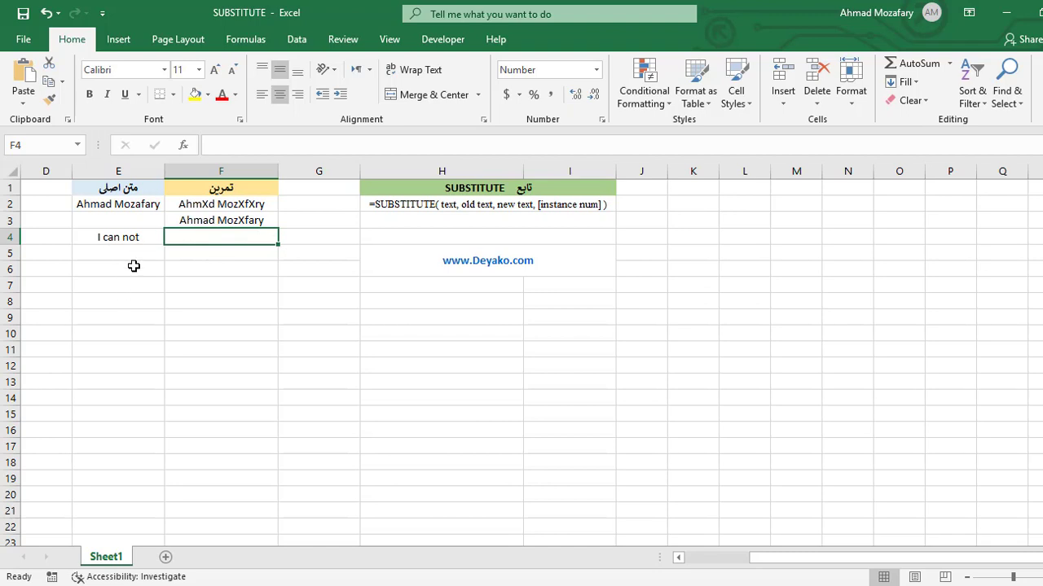
# Enter =SUBSTITUTE(E4,"not","try") in cell F4 to replace the word "not" in E4 with "try"
pyautogui.write('=')
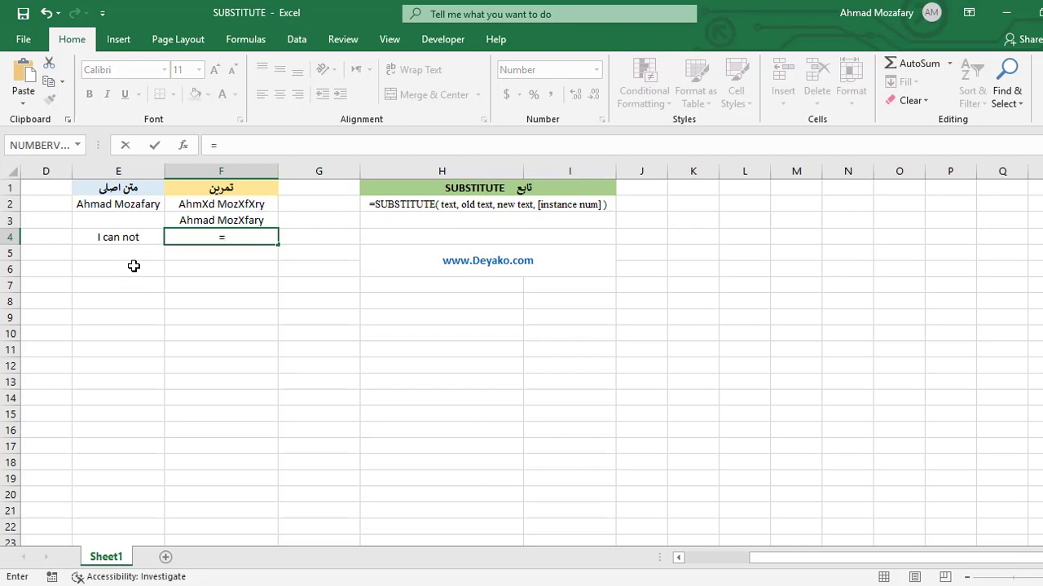
pyautogui.write('SUBST')
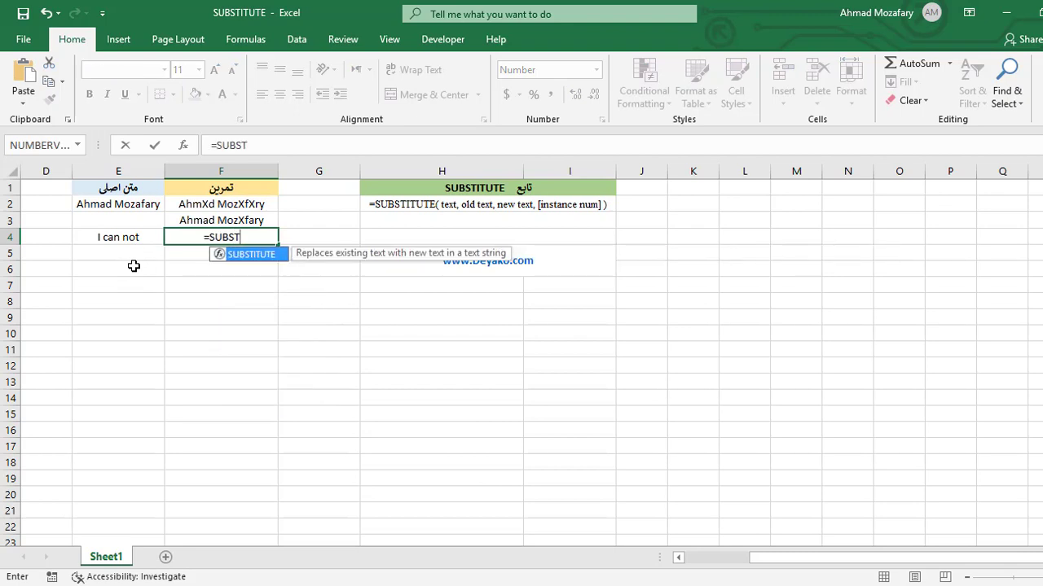
pyautogui.write('ITUTE')
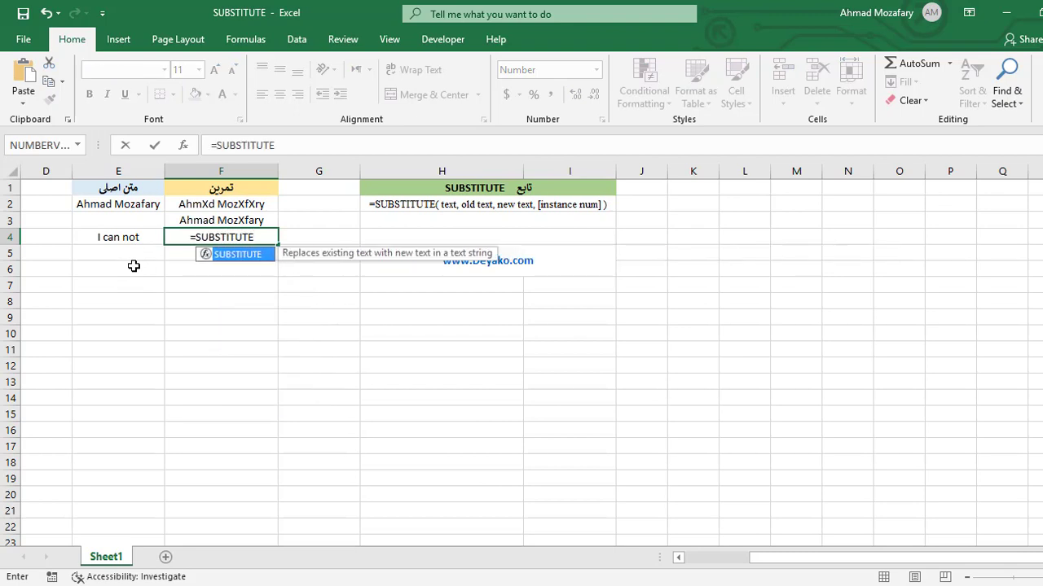
pyautogui.write('(')
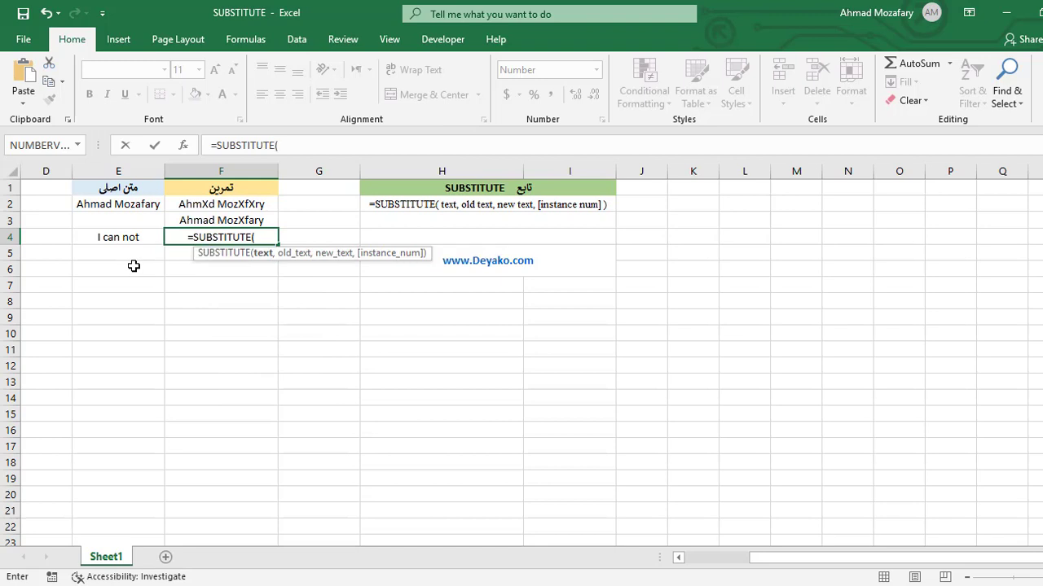
pyautogui.write('E4')
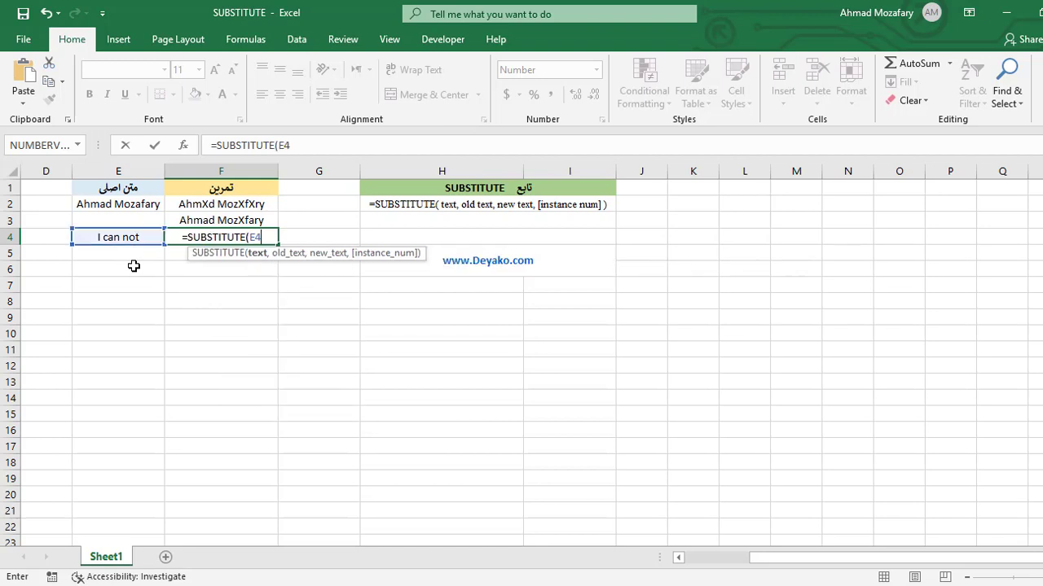
pyautogui.write(',"')
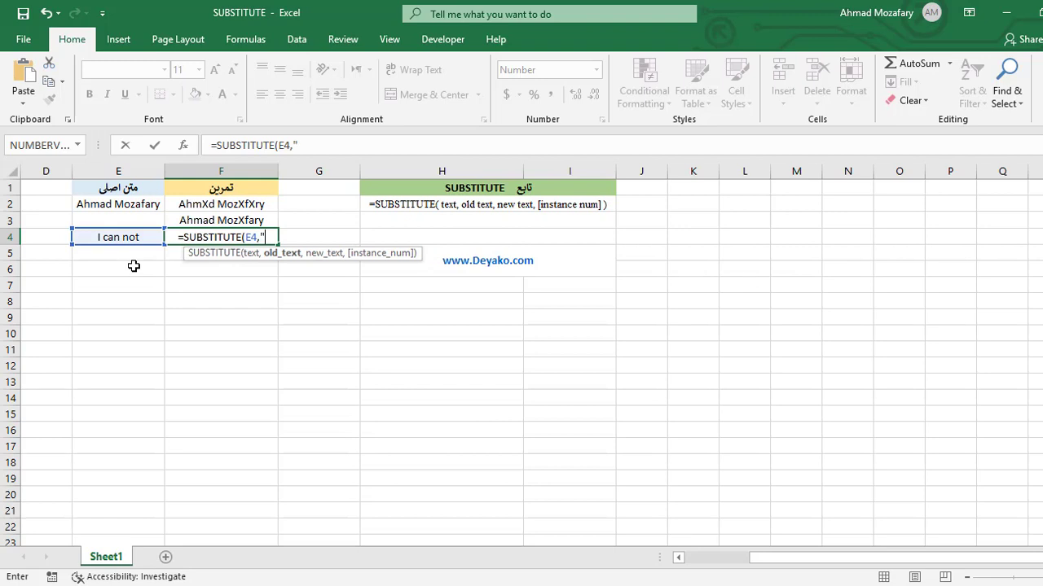
pyautogui.write('n')
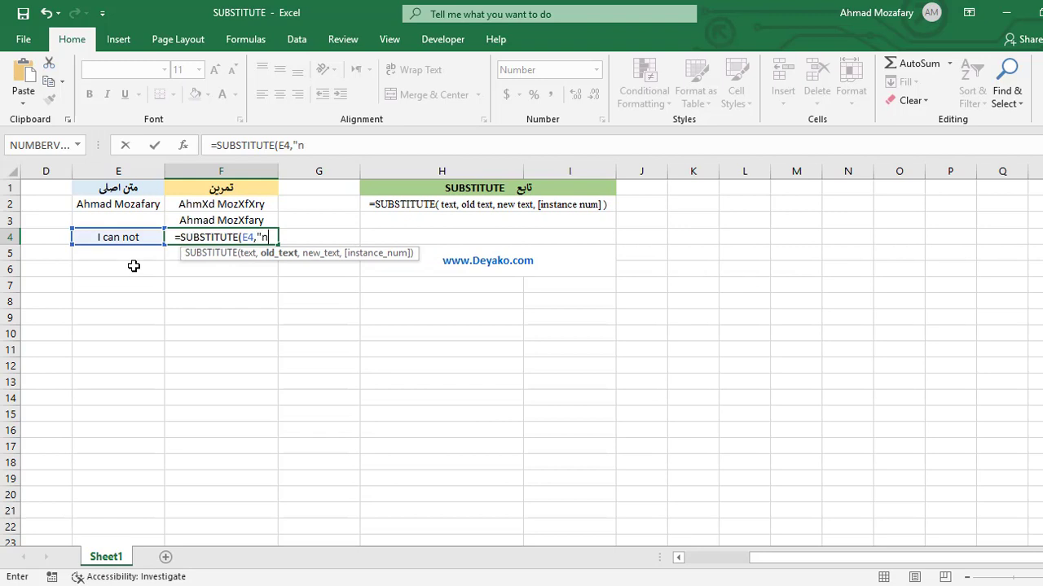
pyautogui.write('ot"')
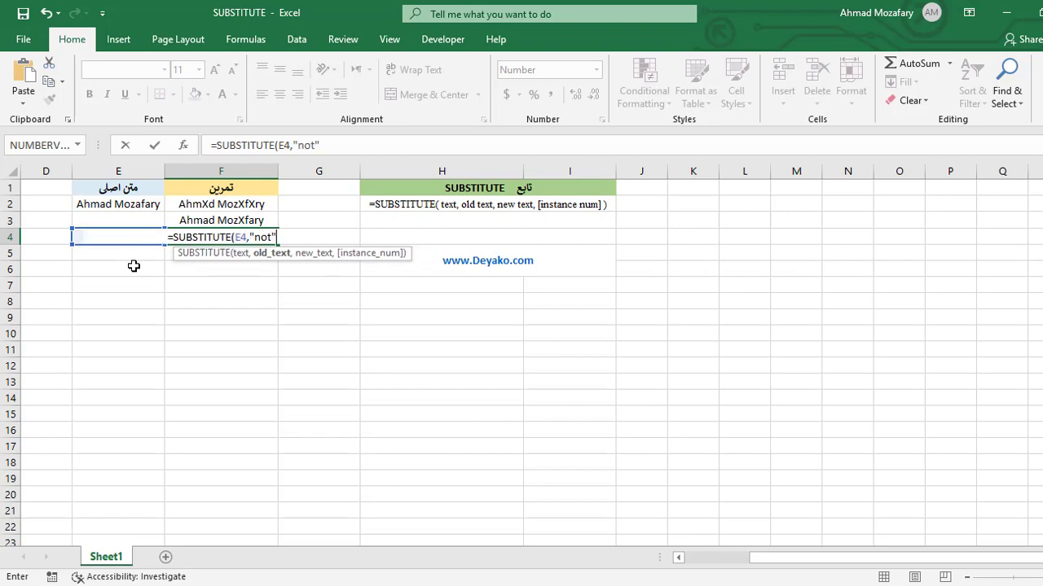
pyautogui.write(',')
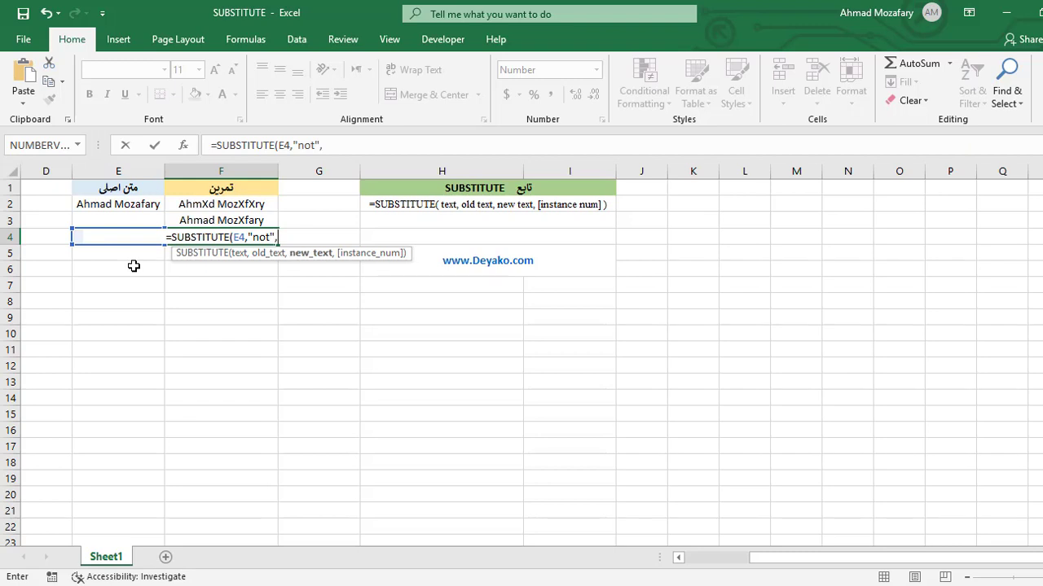
pyautogui.write('"')
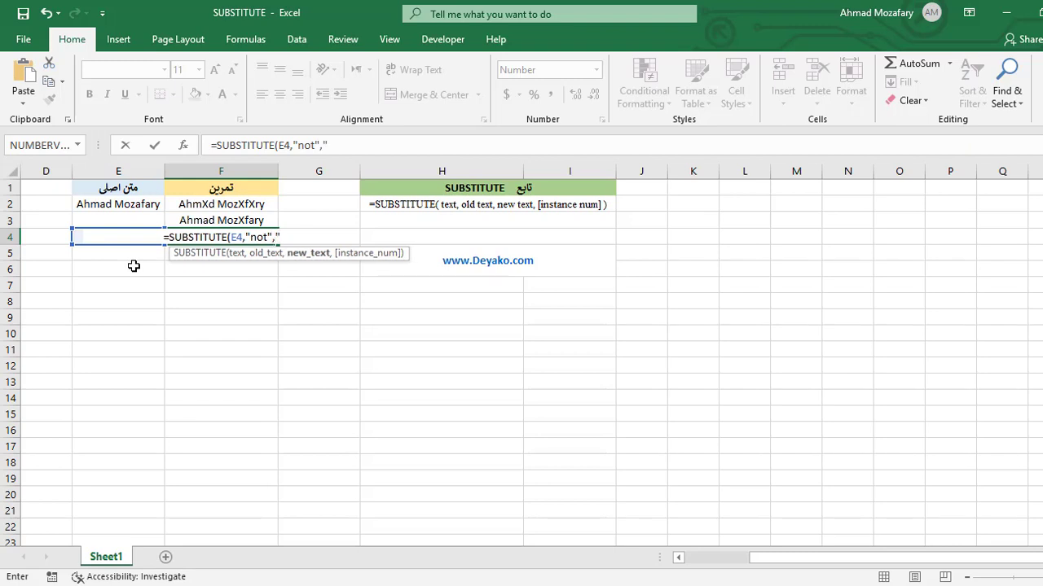
pyautogui.write('tr')
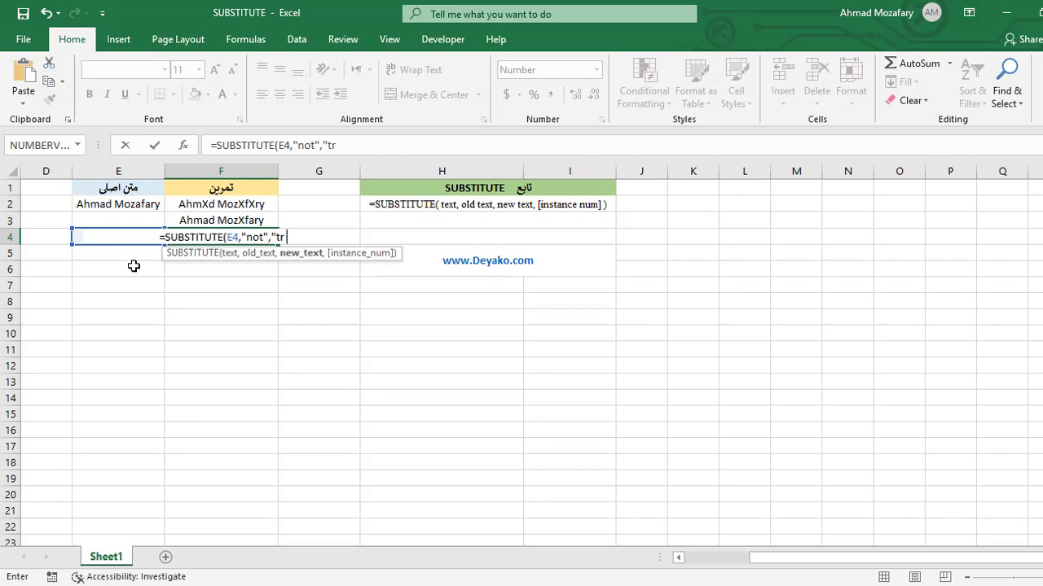
pyautogui.write('y"')
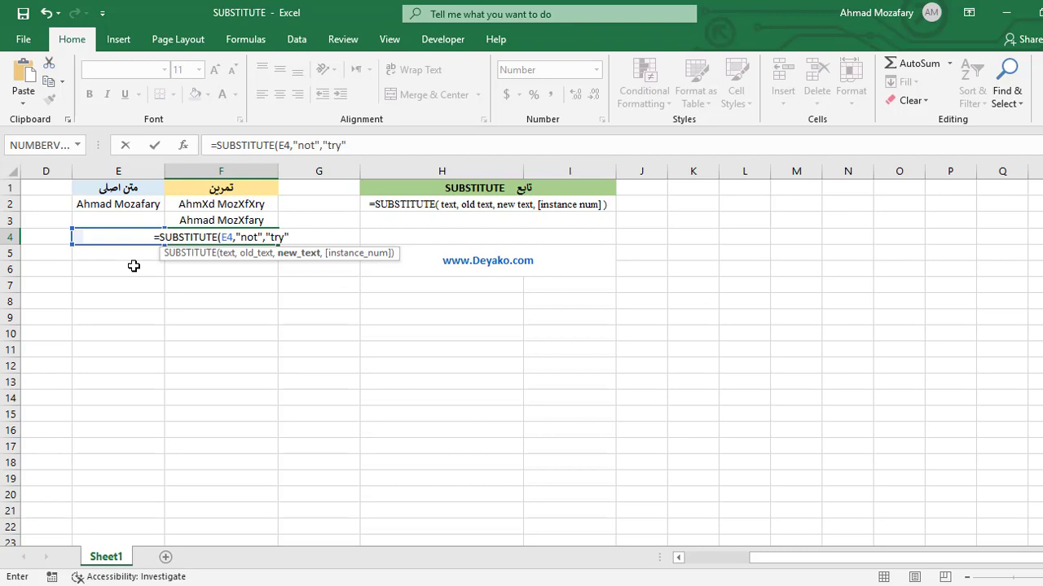
pyautogui.write(')')
pyautogui.press('Return')
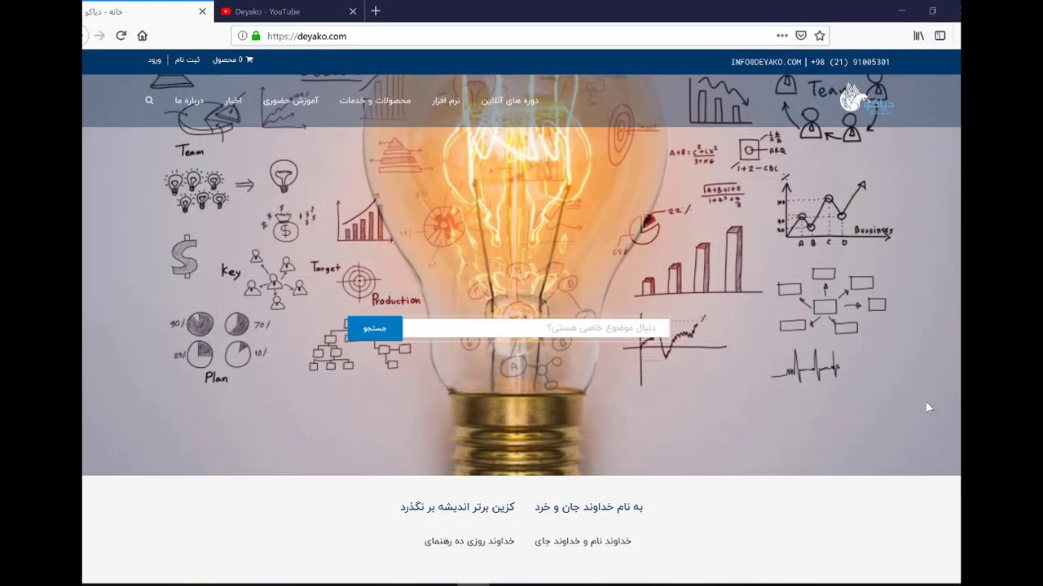
# Switch to the Deyako YouTube channel page in the browser
pyautogui.click(294, 10)
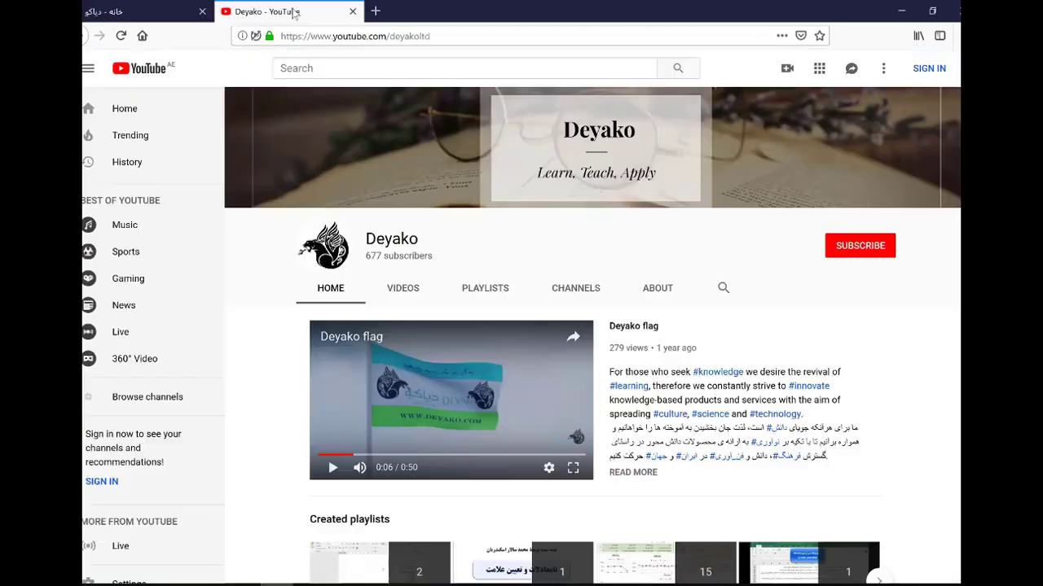